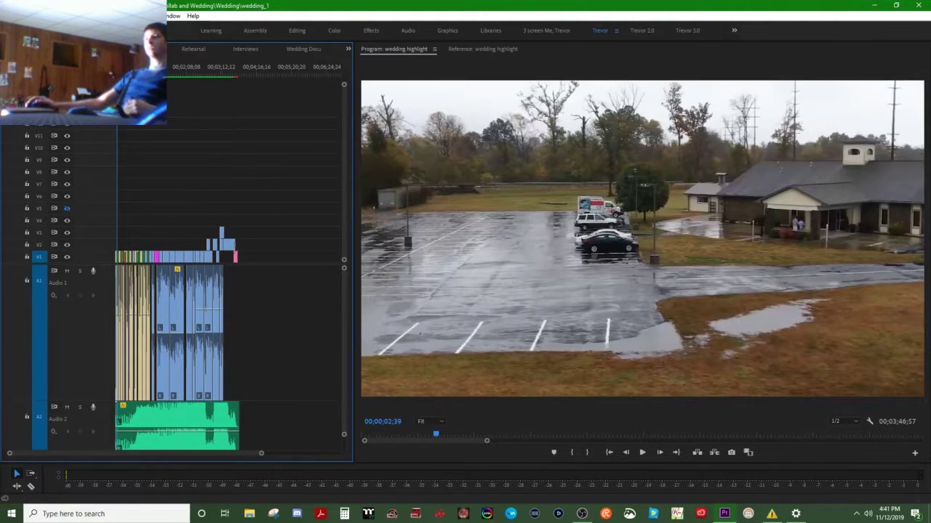
Step: Play the wedding highlight from the start, stopping at 00;00;20;52 on the Choose a Seat interview
key("Home")
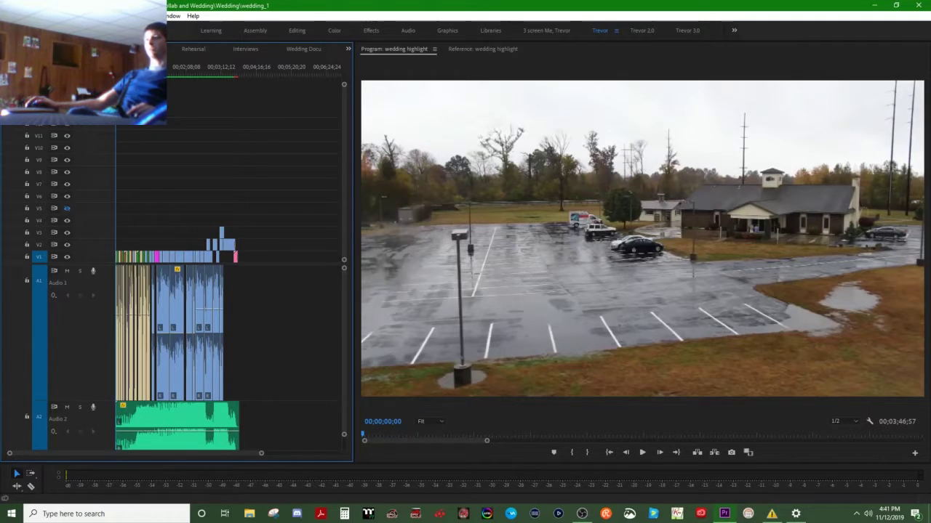
key("space")
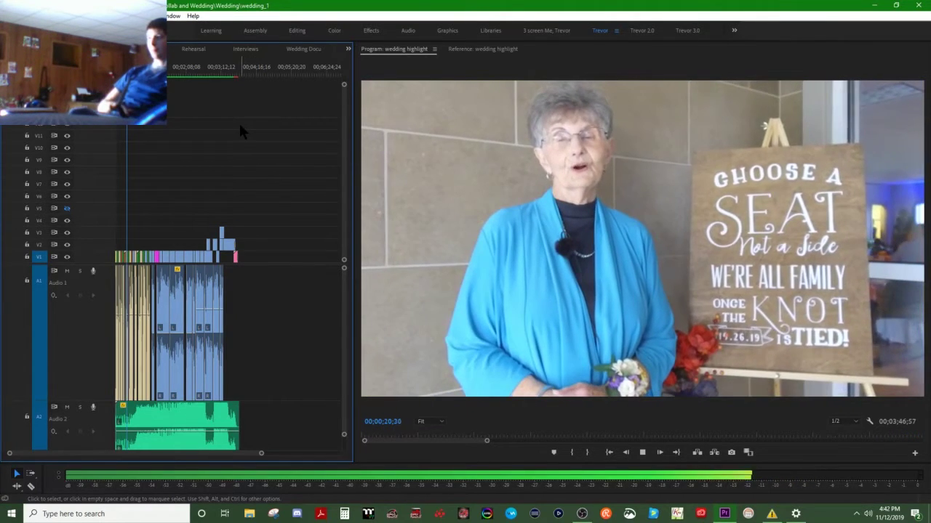
key("space")
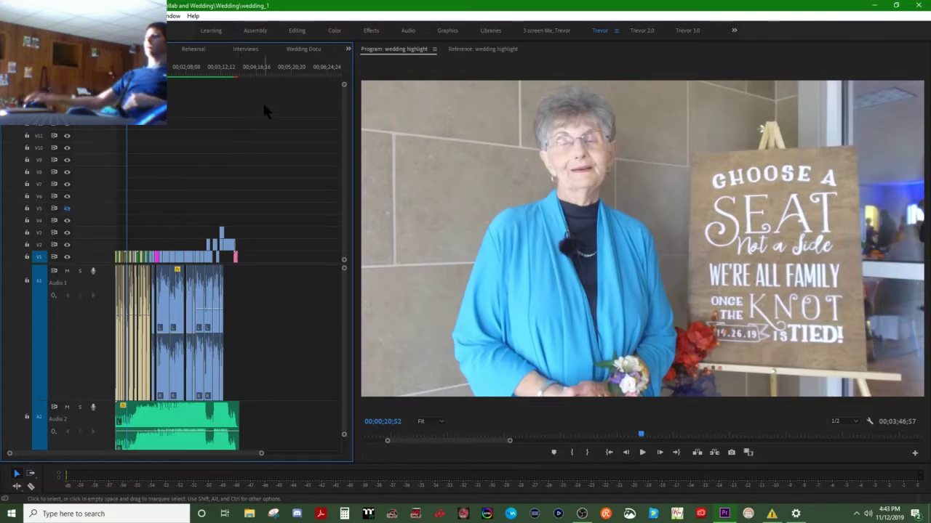
Step: Fast-forward past the decoration shots, then resume playback toward the bride holding a baby at 00;01;05;53
key("l")
key("l")
key("l")
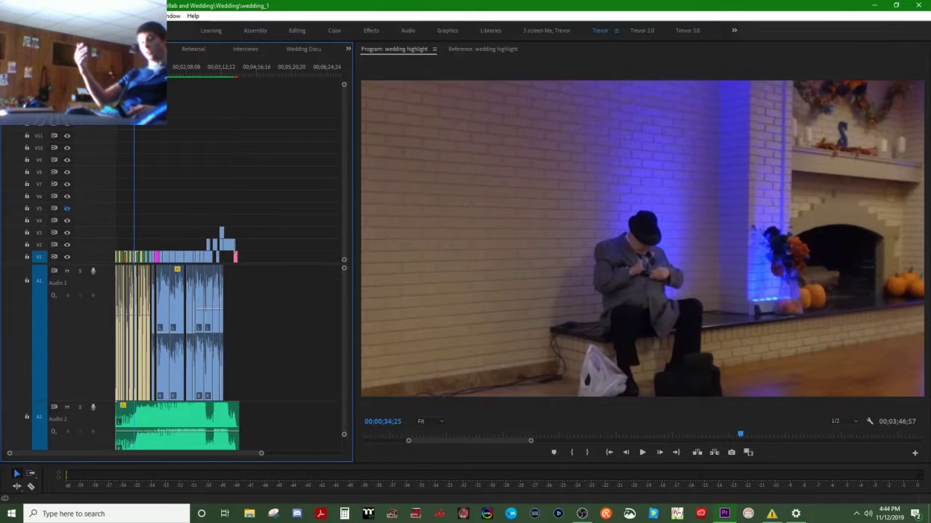
key("space")
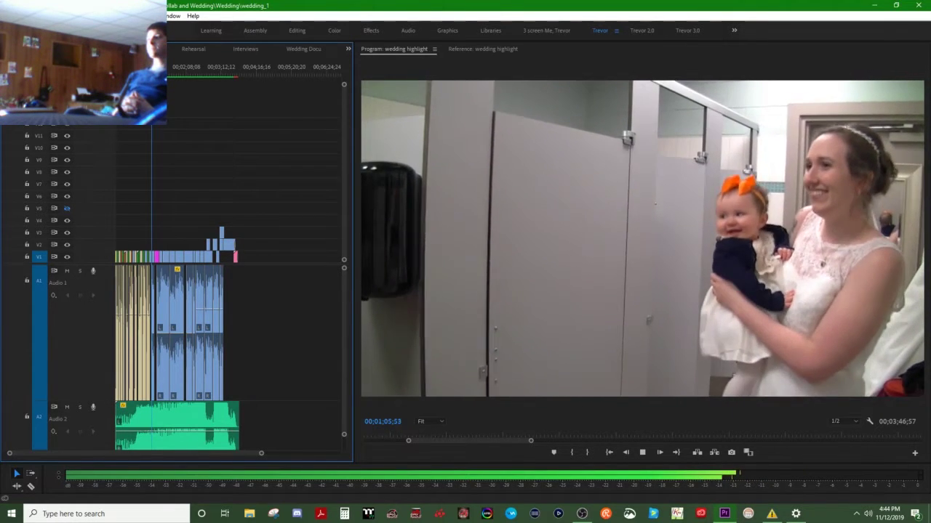
Step: Stop on the bride with the baby, then play quickly ahead to the bridesmaid's toast at 00;02;03;42
key("space")
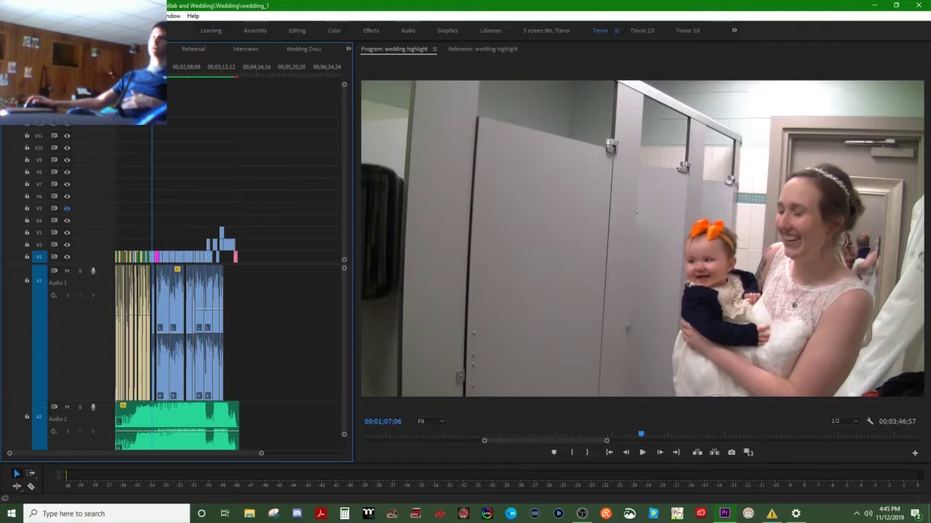
key("l")
key("l")
key("l")
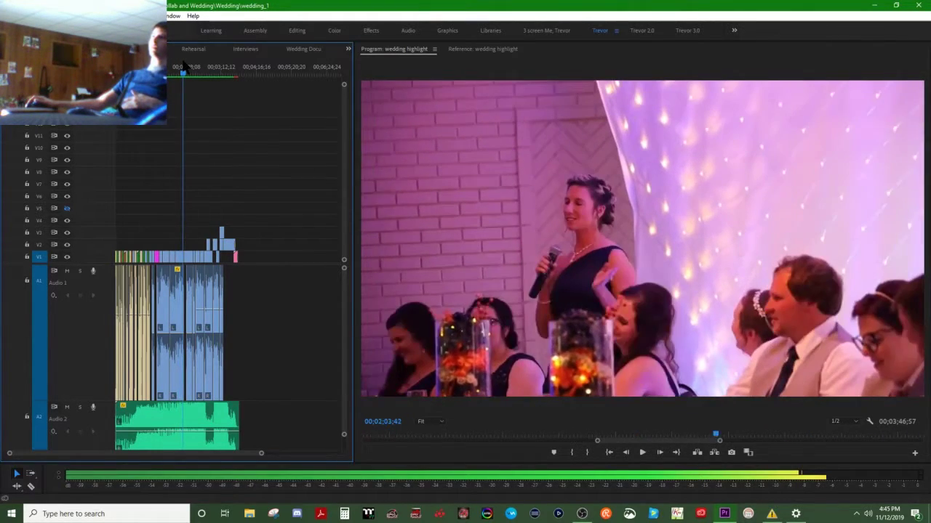
Step: Scrub the playhead through the aisle walk to 00;02;34;36, where the bride is walked in
left_click_drag(184, 67, 193, 64)
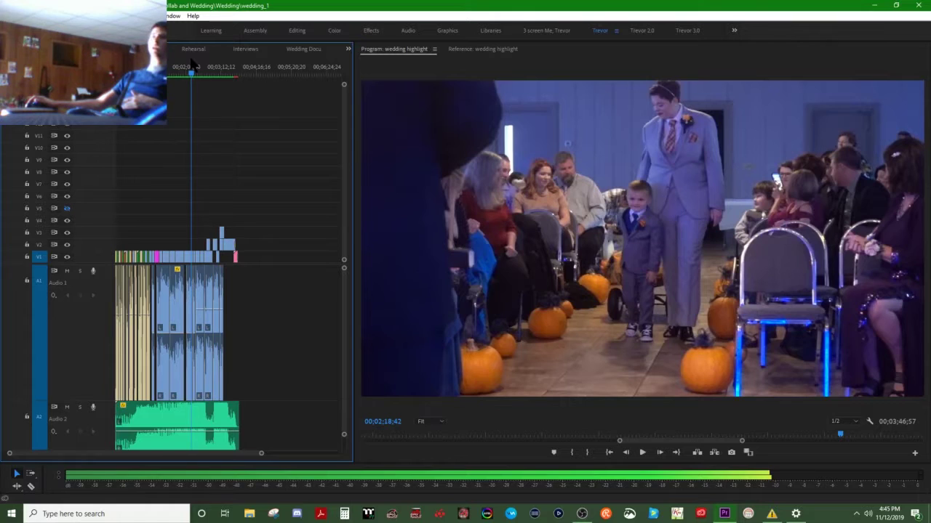
left_click_drag(192, 64, 203, 60)
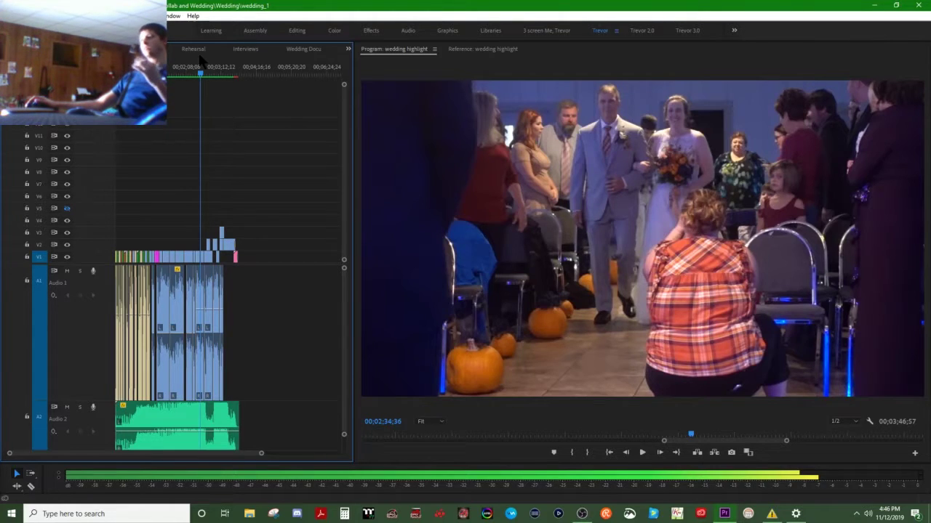
Step: Jump forward six edit points toward the vows, then back one, landing at 00;01;25;41
key("Down")
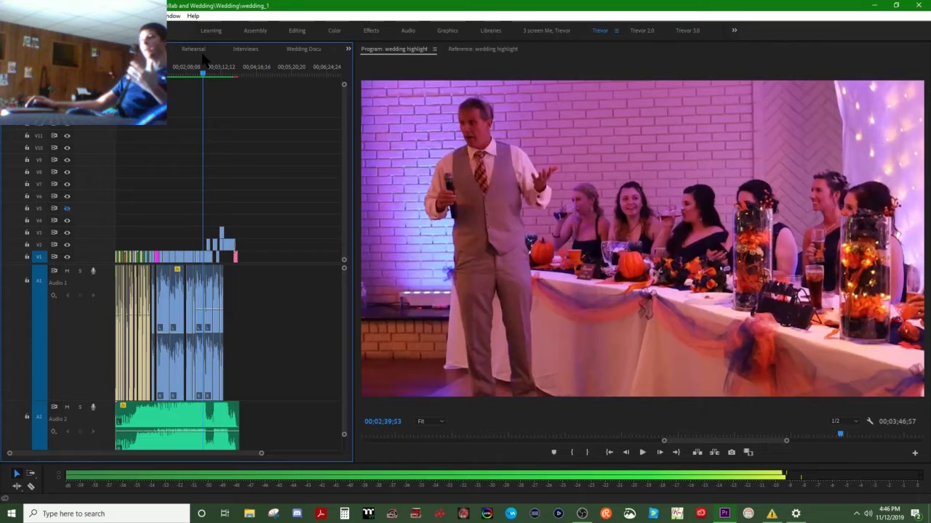
key("Down")
key("Down")
key("Down")
key("Down")
key("Down")
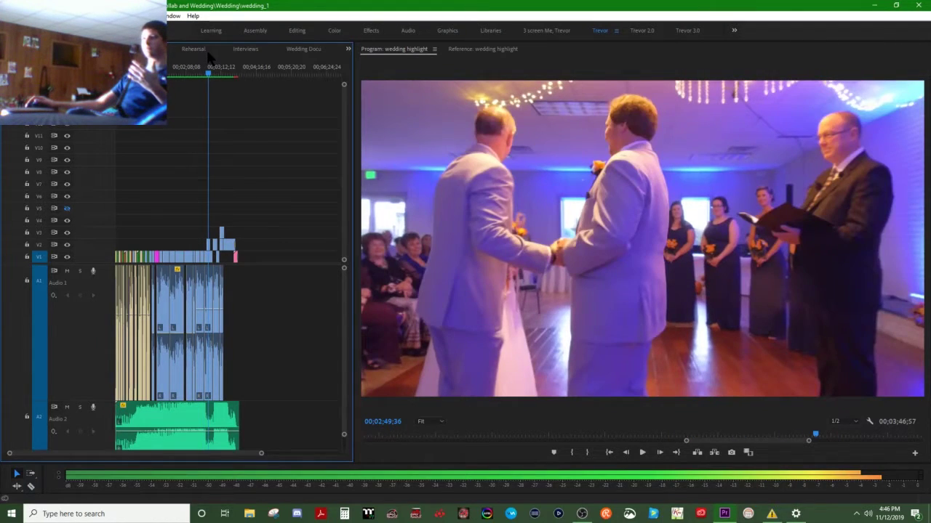
key("Down")
key("Down")
key("Down")
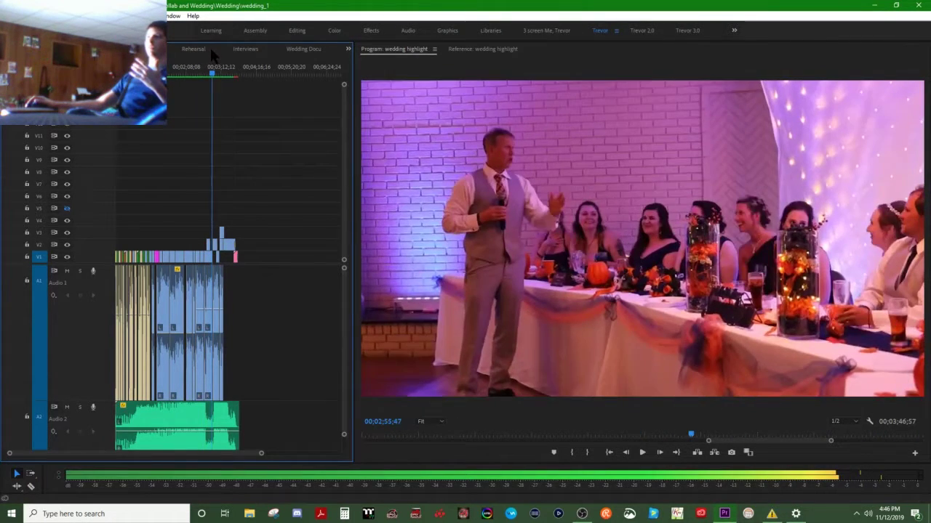
key("Down")
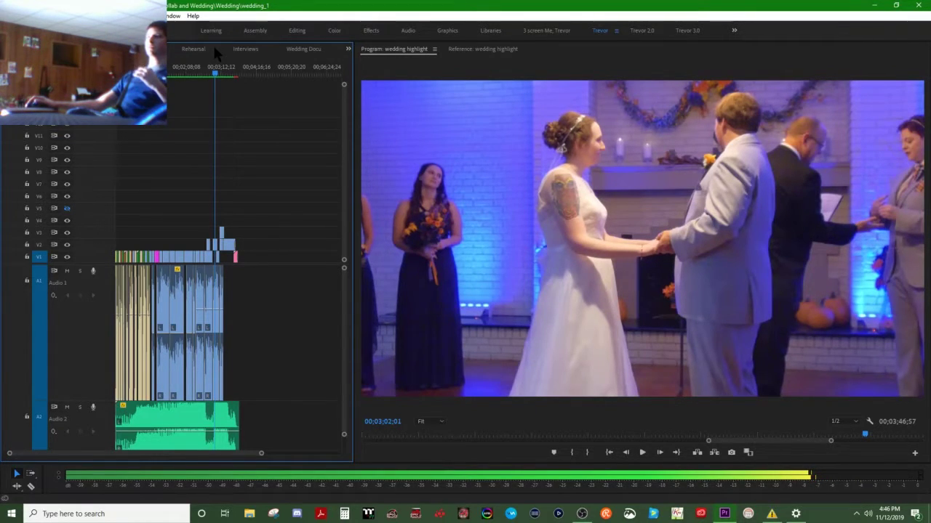
key("Down")
key("Down")
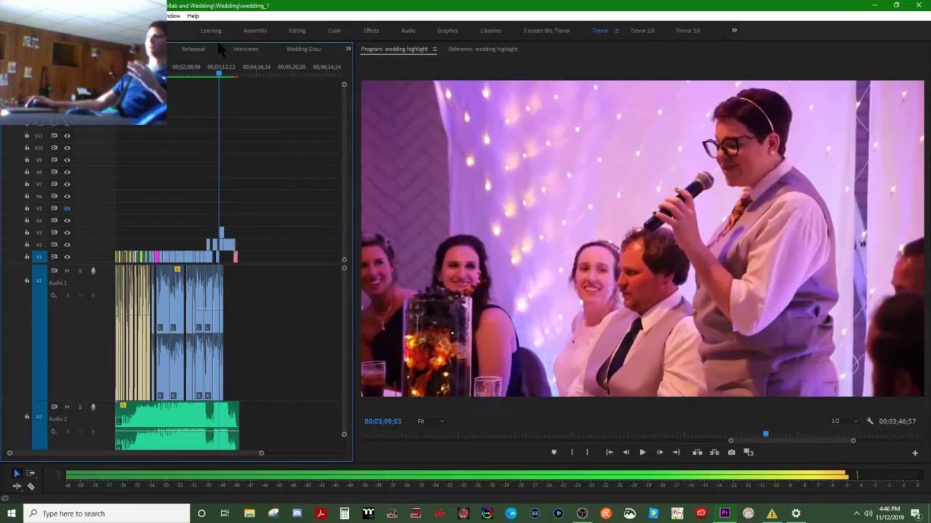
key("Down")
key("Down")
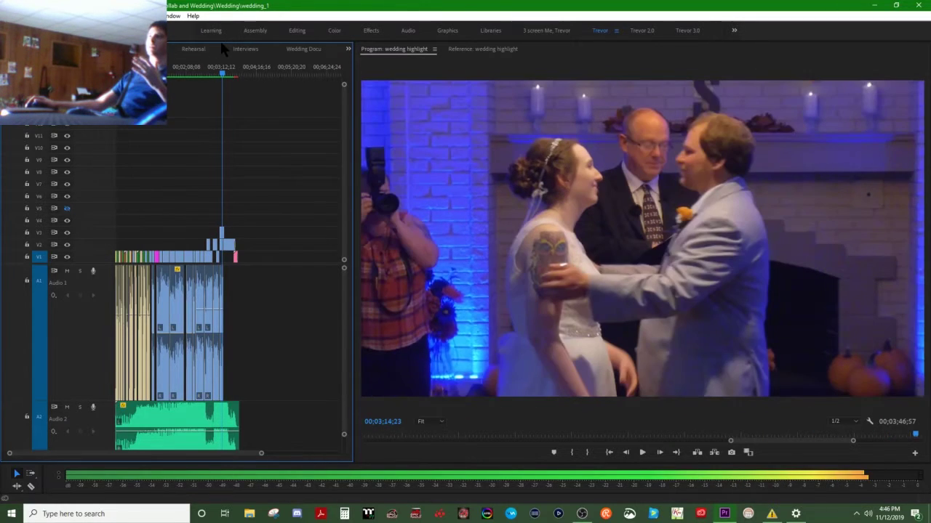
key("Up")
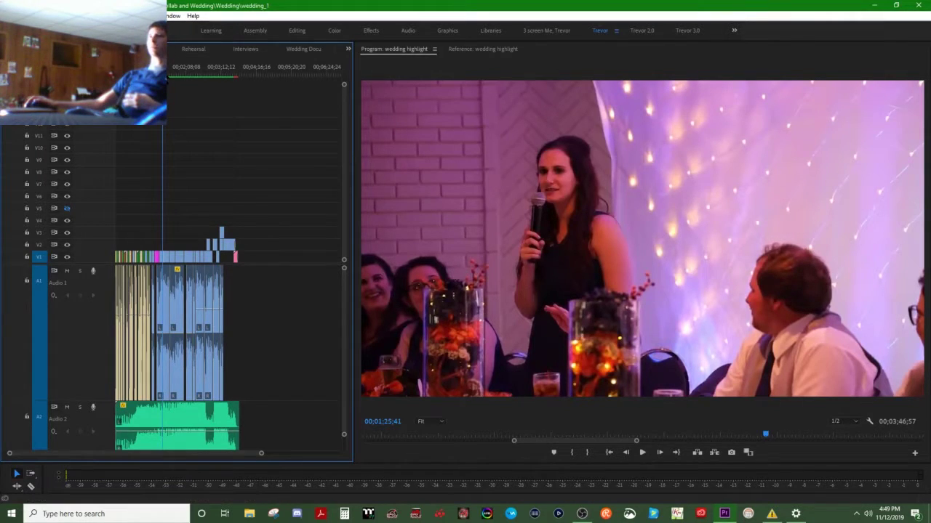
Step: Jump to the next edit point, the bearded man in a gray suit at 00;01;34;31
key("Down")
Step: Scrub the timeline from about 00;02;09 to 00;02;51;22, ending on the couple at the altar
left_click(168, 69)
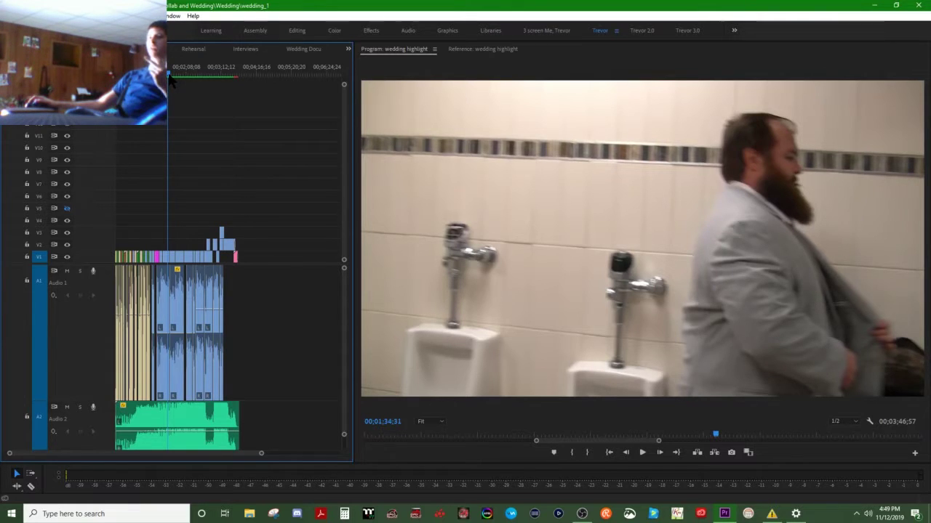
left_click_drag(169, 76, 187, 73)
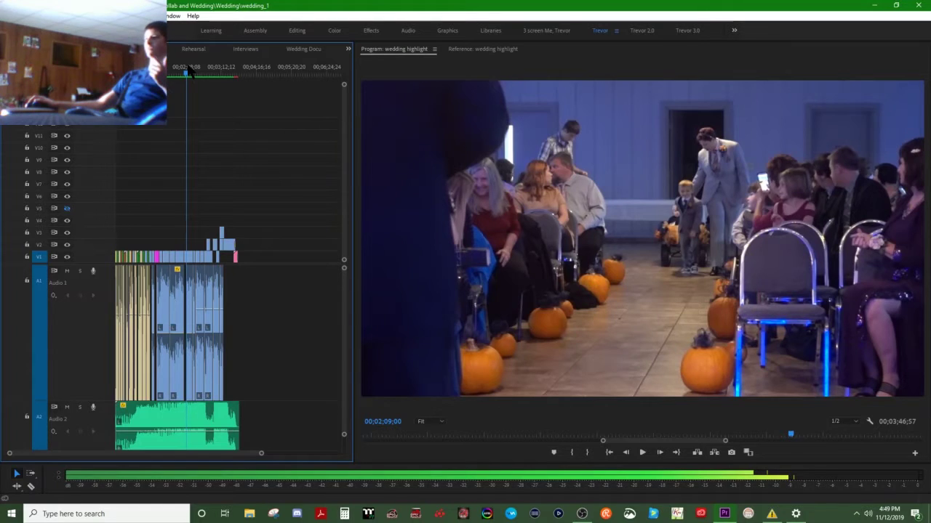
left_click_drag(188, 69, 193, 70)
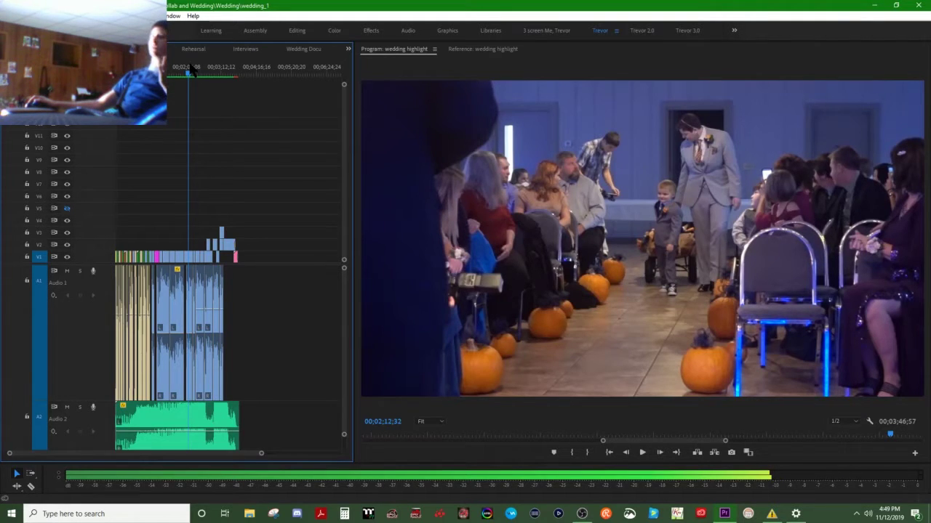
left_click_drag(190, 69, 210, 46)
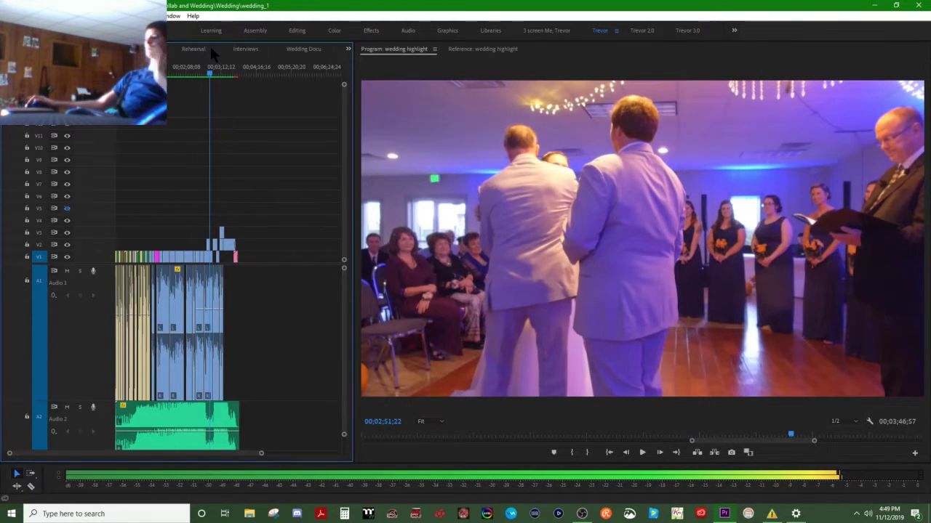
Step: Scrub through the vows and first dance to about 00;03;26, then switch to the Ceremony sequence
left_click_drag(210, 45, 211, 46)
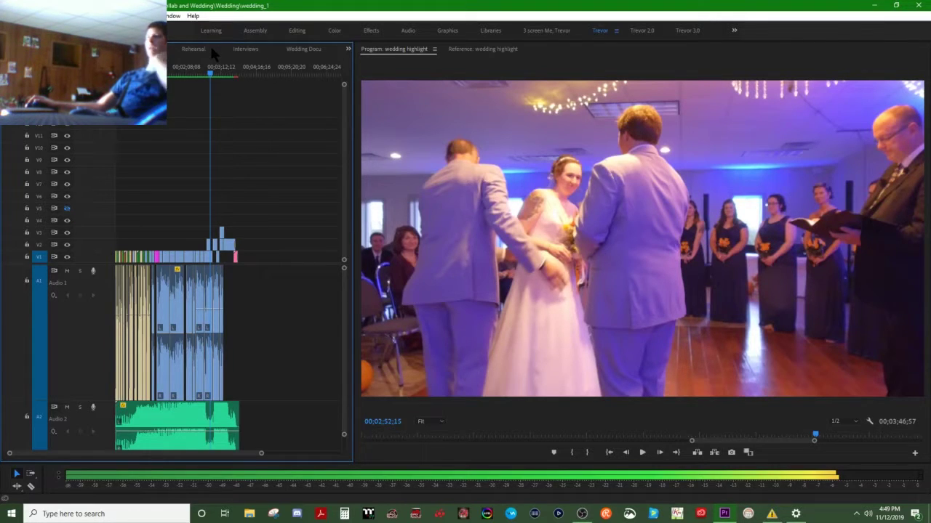
left_click_drag(211, 46, 214, 46)
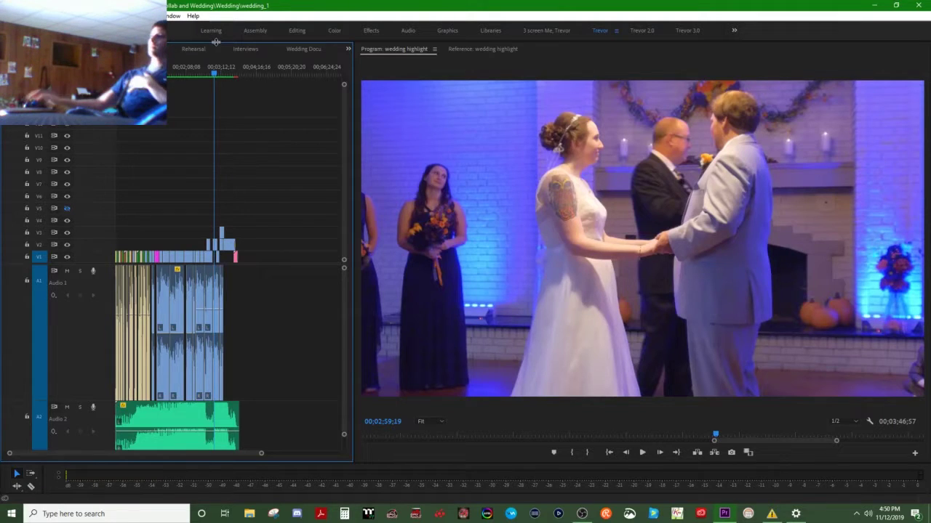
left_click_drag(214, 77, 229, 71)
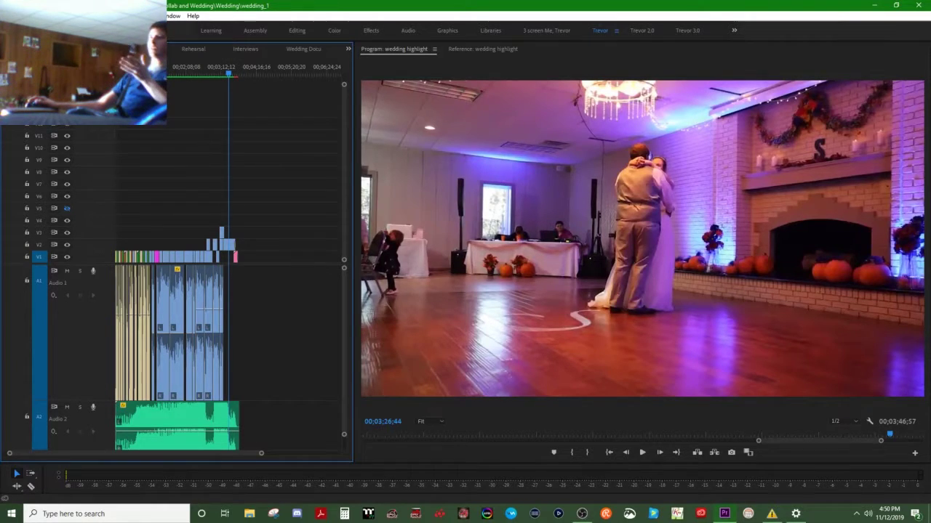
key("ctrl+shift+period")
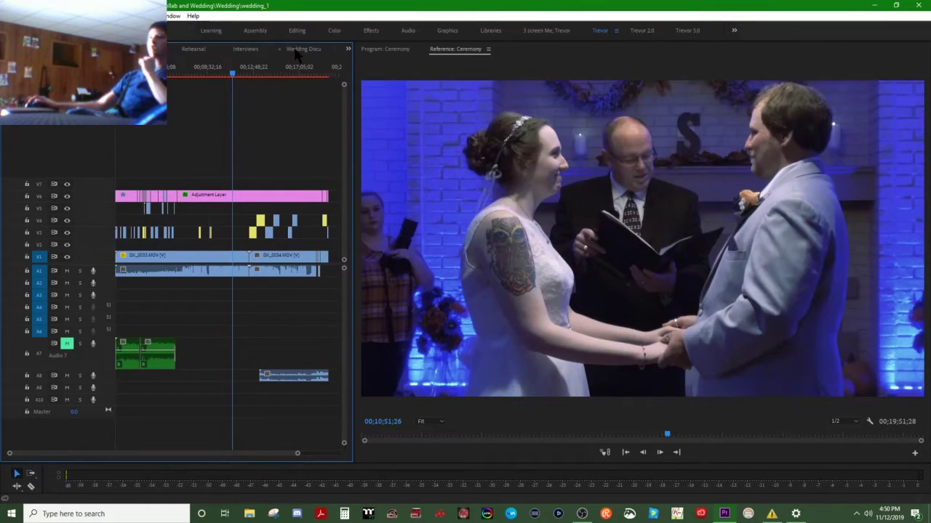
Step: Switch to the Wedding Docu sequence and scrub back to the guest interview at 00;03;45;26
left_click(297, 51)
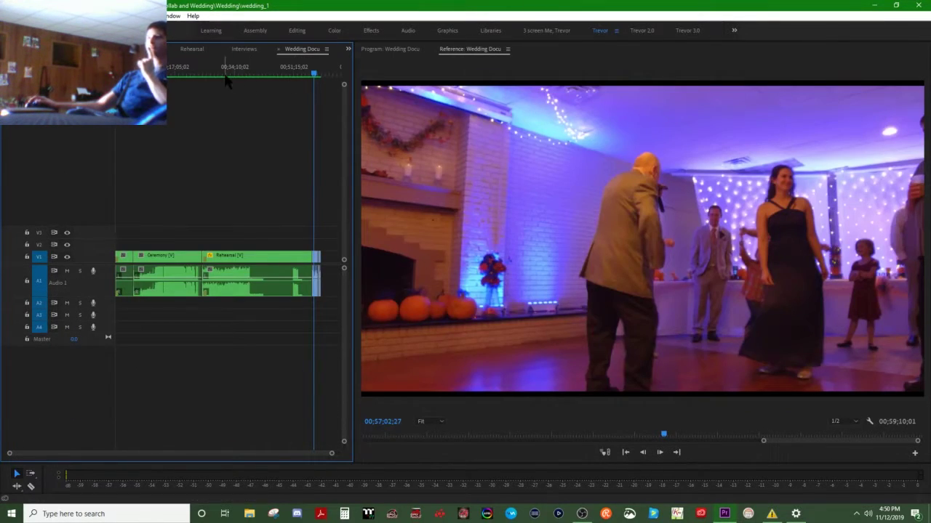
left_click(180, 72)
left_click_drag(175, 77, 129, 73)
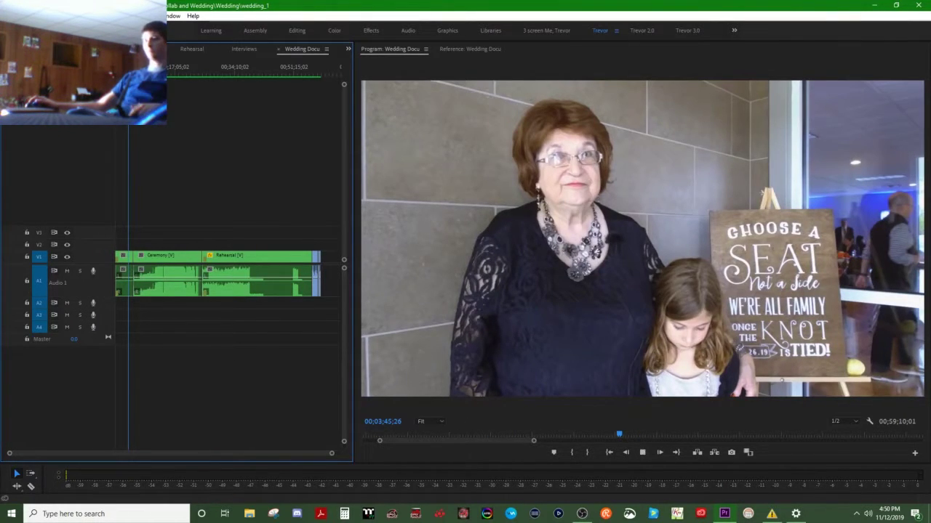
Step: Play the guest interview, then step between edit points to the seated guests at 00;07;15;03
key("space")
key("space")
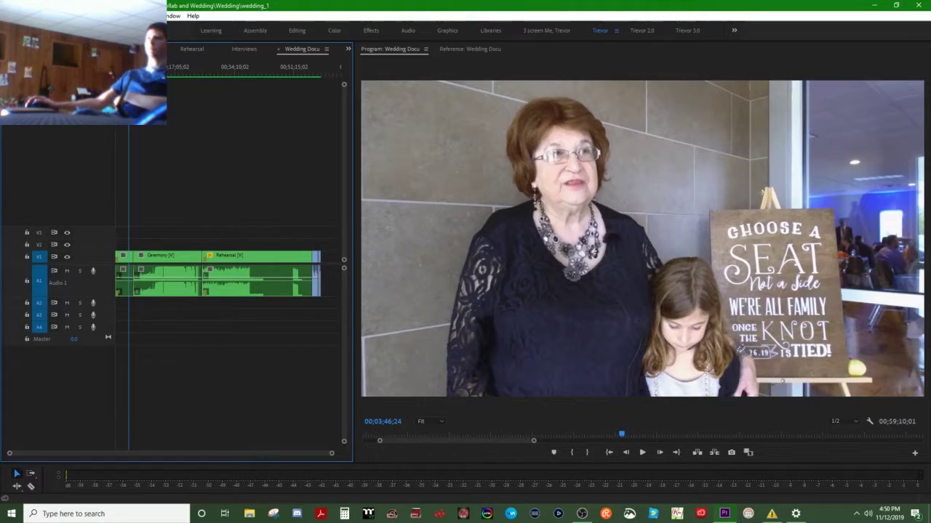
key("Down")
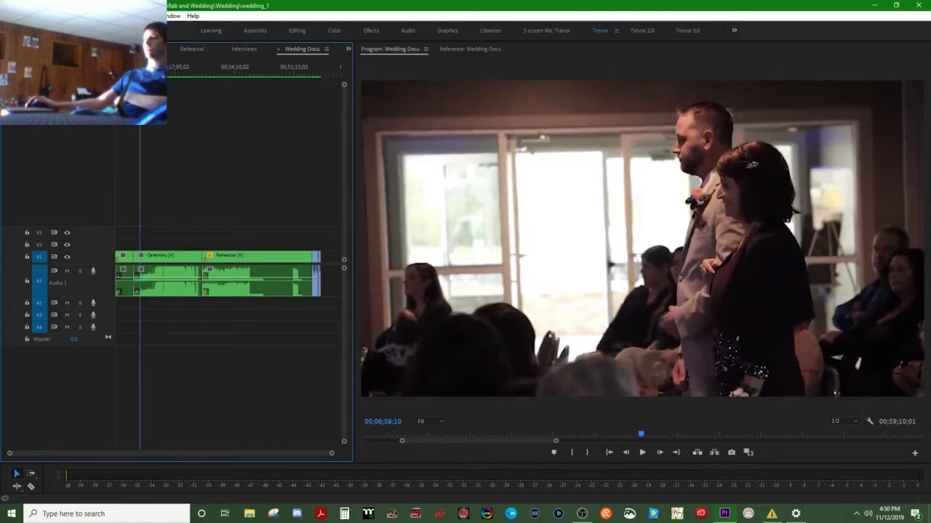
key("Up")
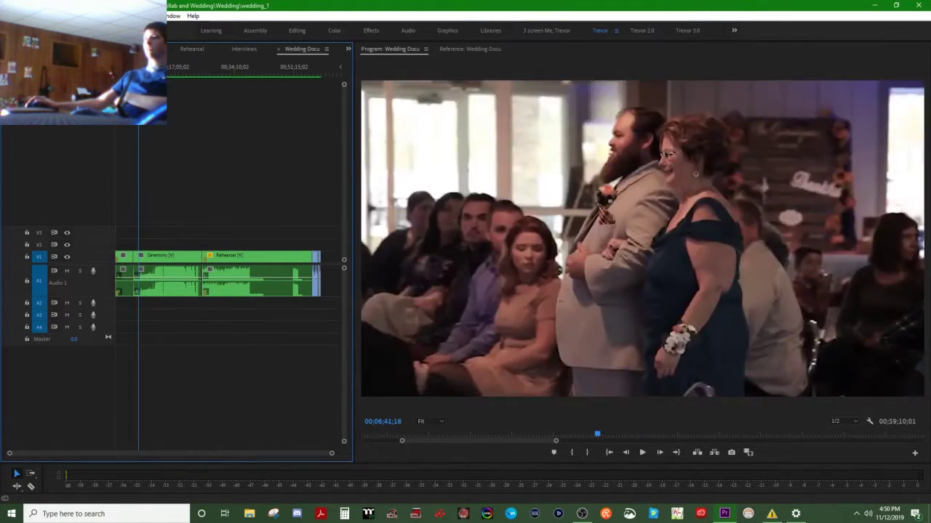
key("Up")
key("Down")
key("Down")
key("Down")
key("Down")
key("Down")
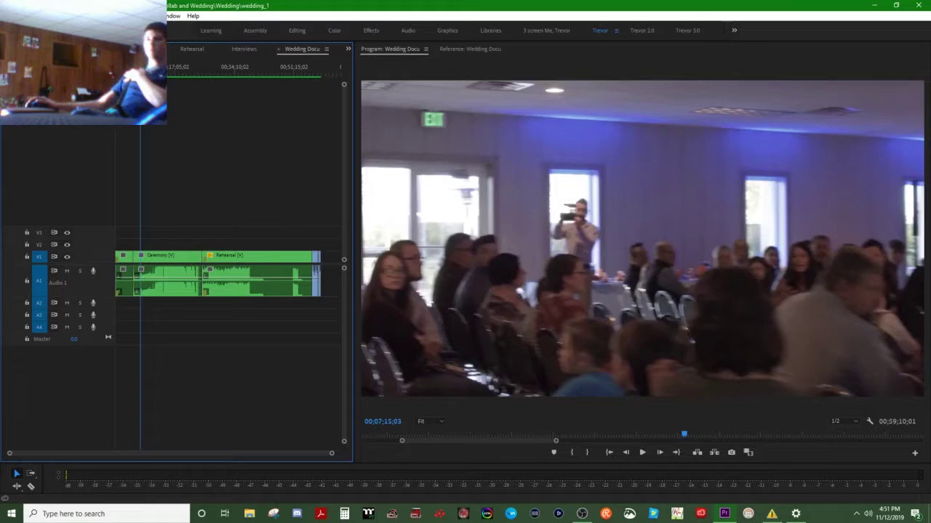
Step: Step through the aisle walk-in and groomsmen shots, briefly playing the flower girl scene
key("Down")
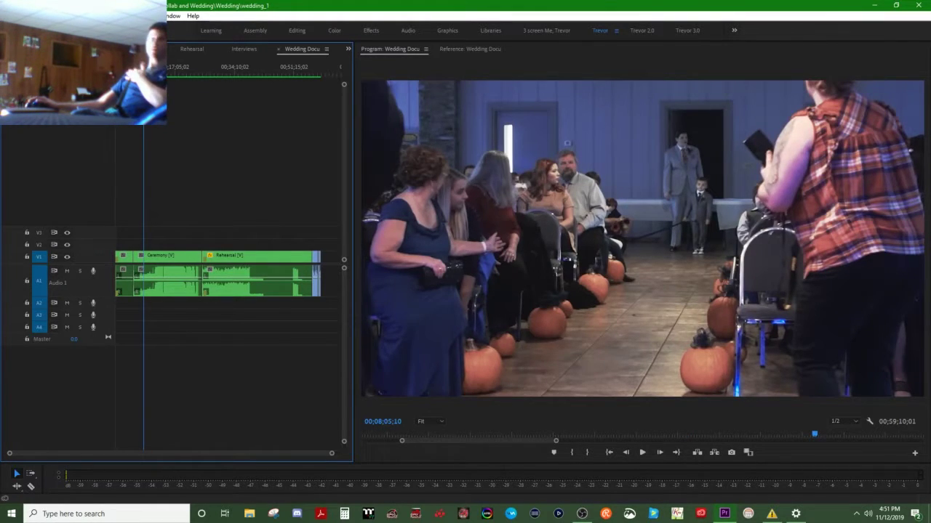
key("Down")
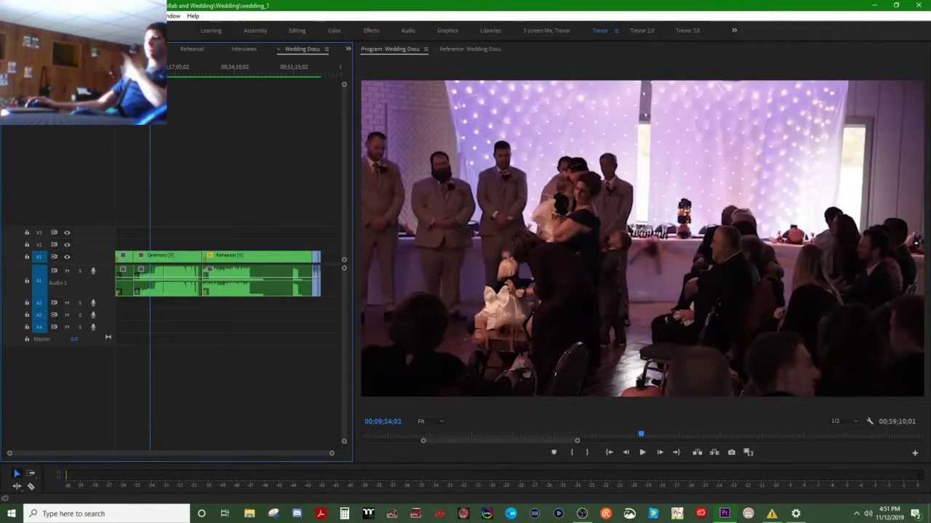
key("space")
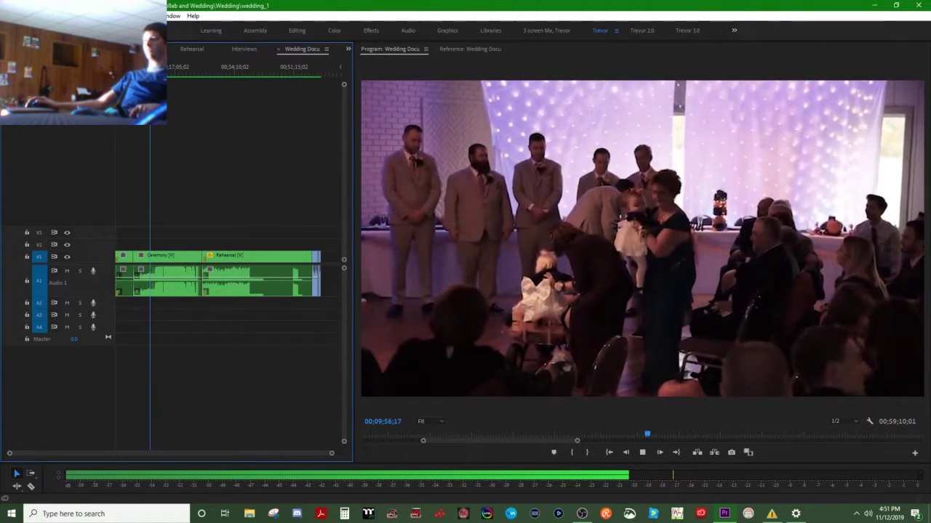
key("space")
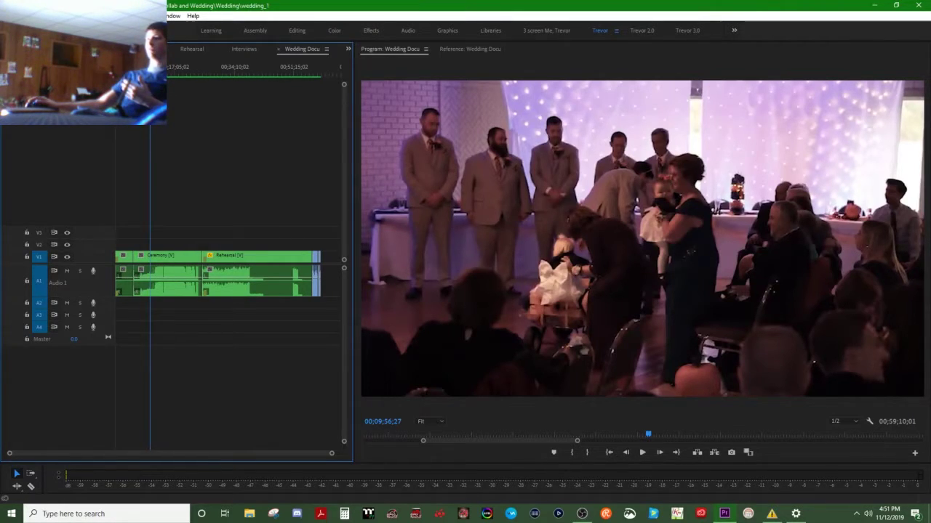
key("Down")
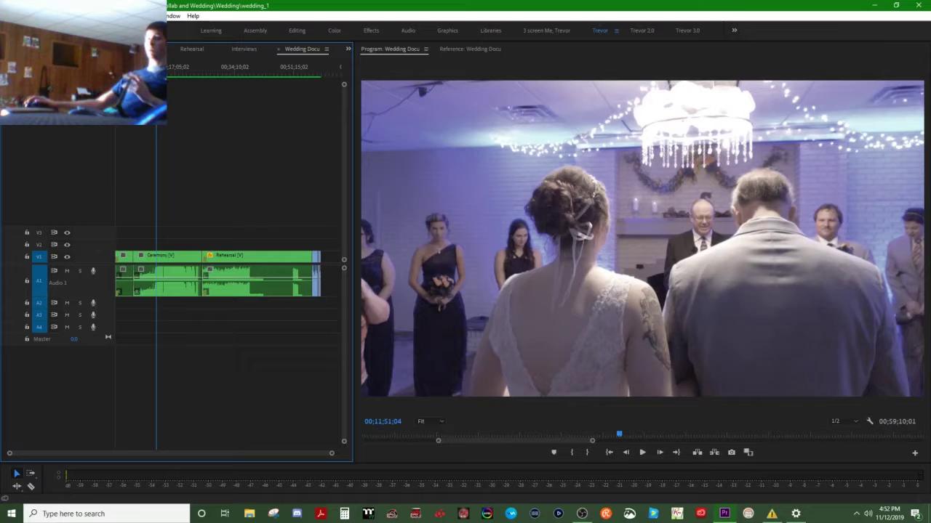
Step: Advance into the ceremony to the vows at 00;18;32;25 and mute the Audio 1 track
left_click(684, 434)
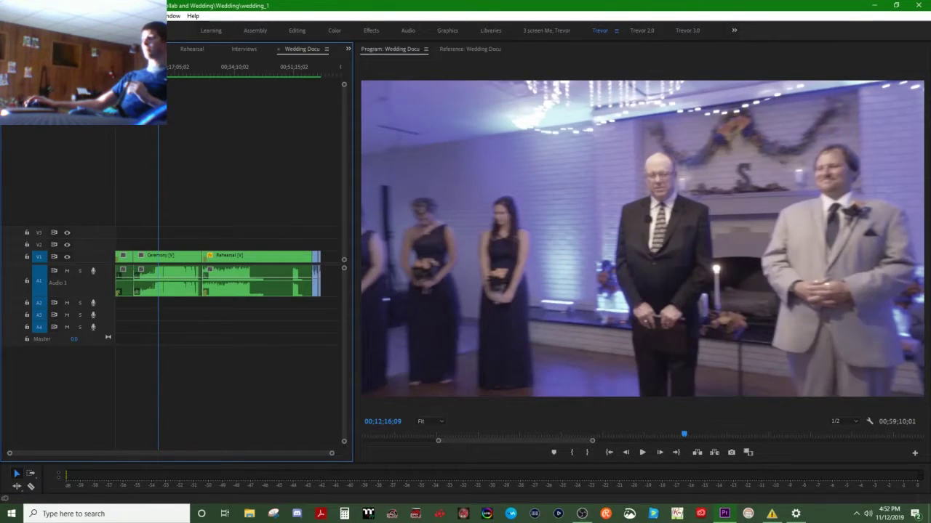
left_click(164, 75)
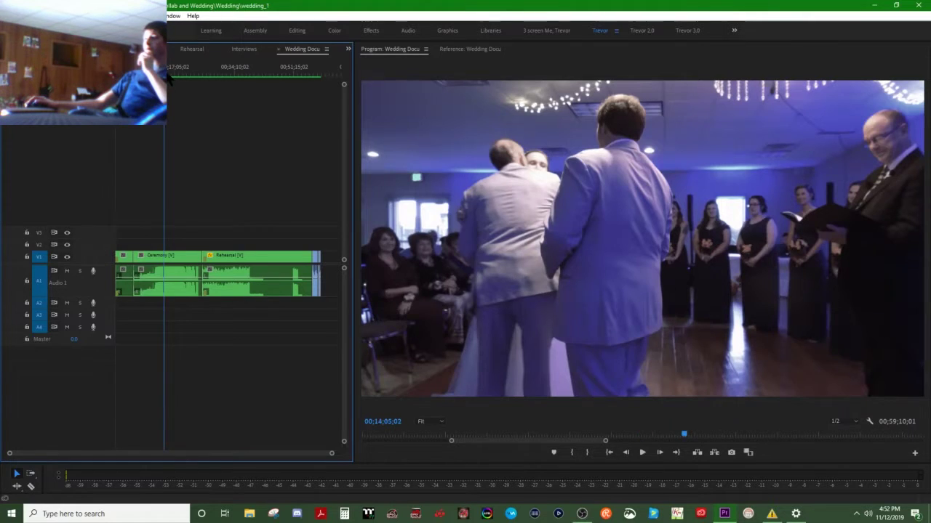
left_click(167, 76)
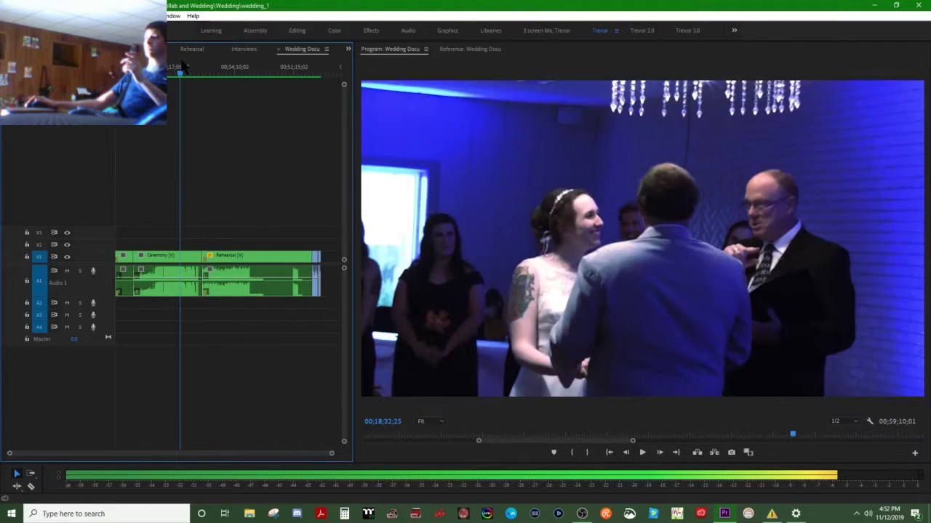
left_click(66, 271)
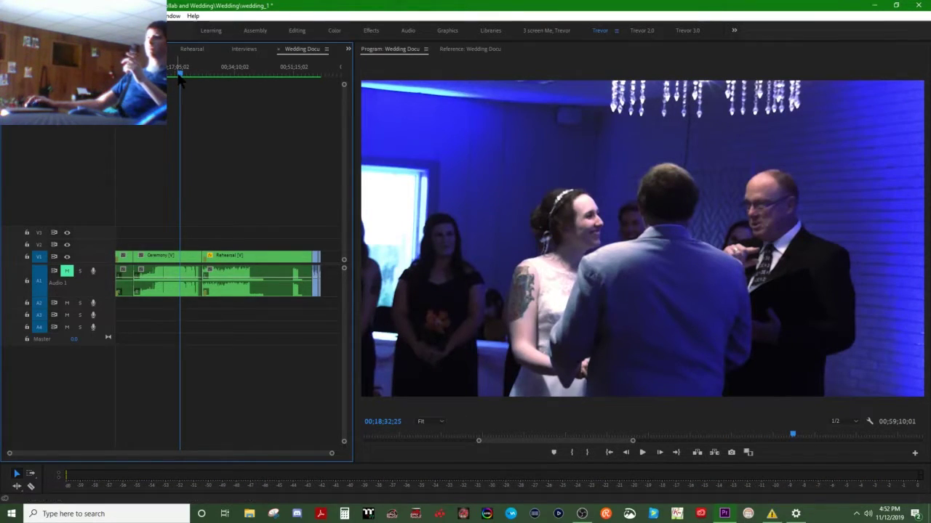
Step: Scrub through the vows and the couple holding hands to the bridesmaid's toast at 00;25;56;07
left_click_drag(181, 72, 187, 77)
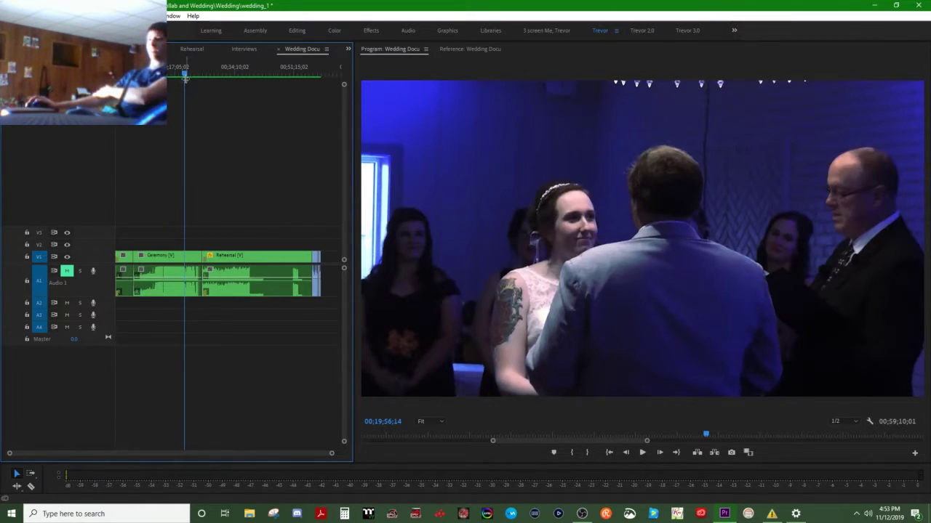
left_click_drag(185, 77, 185, 82)
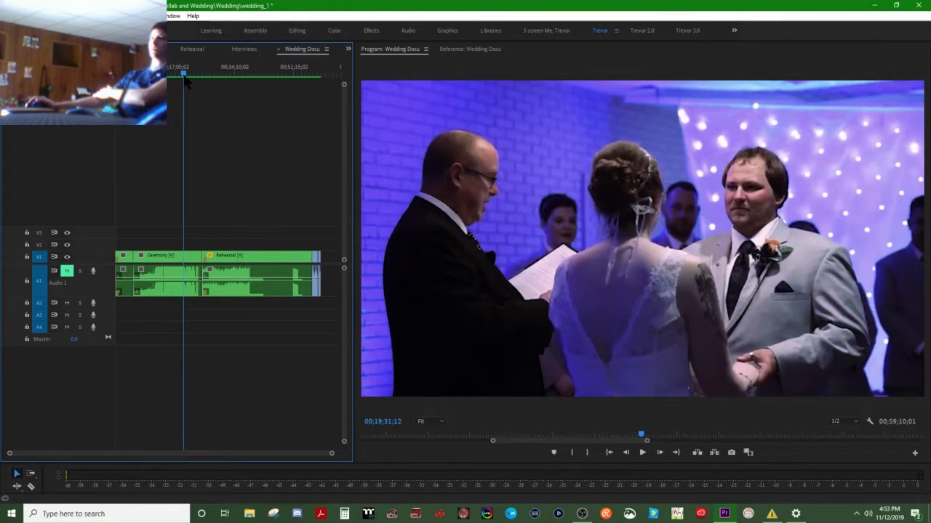
left_click_drag(184, 79, 188, 79)
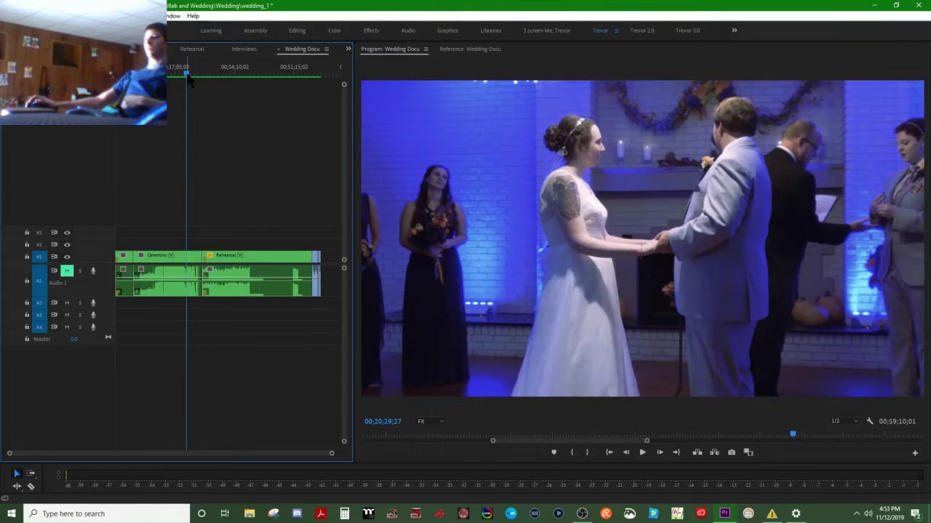
left_click_drag(187, 75, 190, 77)
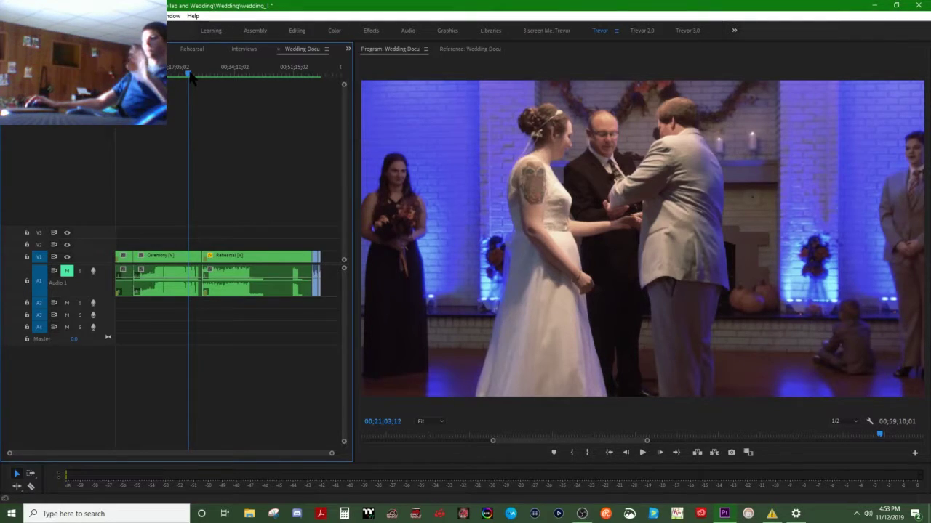
left_click_drag(190, 76, 209, 64)
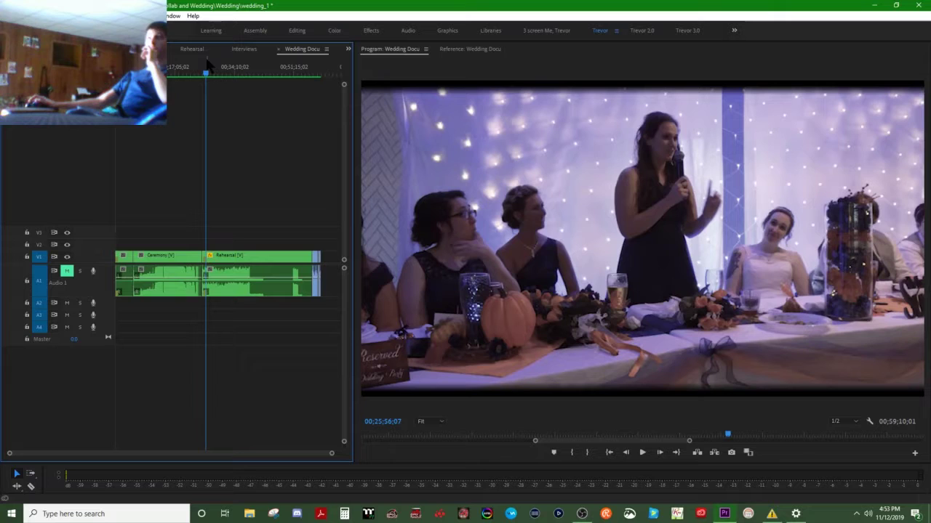
Step: Scrub from the reception toasts through the groom's side speech to 00;37;30;21
left_click_drag(208, 78, 216, 78)
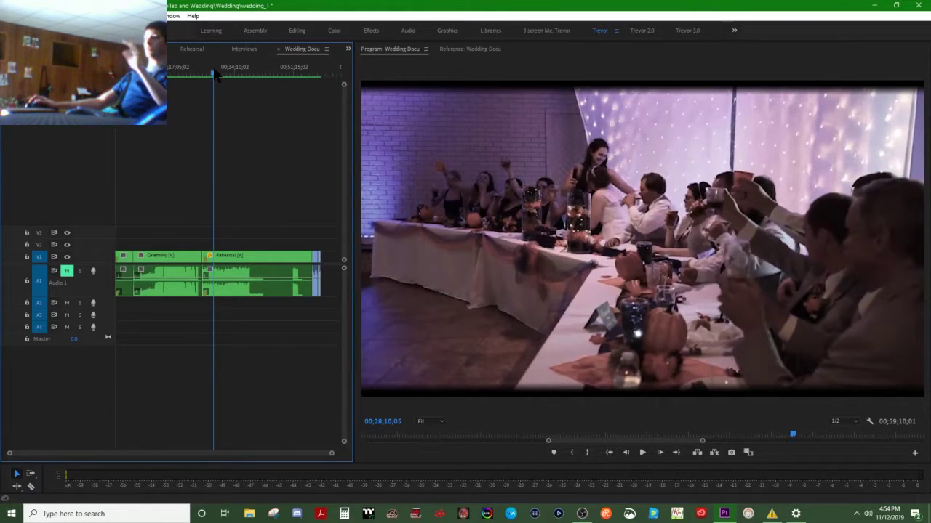
left_click_drag(216, 77, 234, 67)
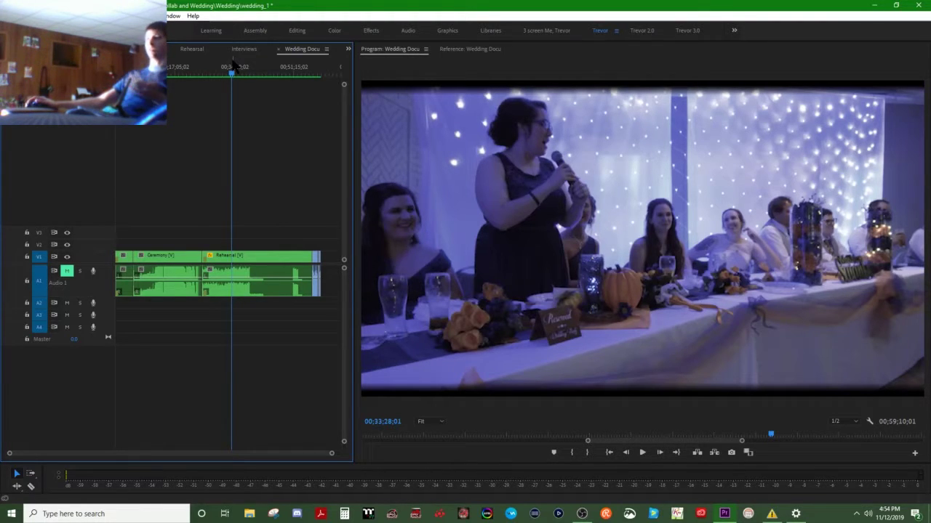
left_click_drag(232, 73, 249, 84)
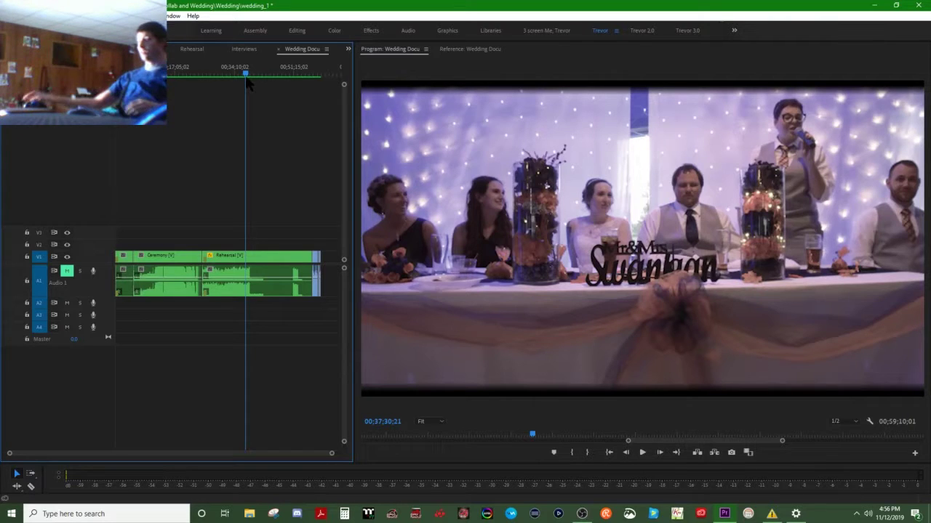
Step: Skip past the speeches into the first dance footage, then back up to an earlier dance moment
left_click(249, 80)
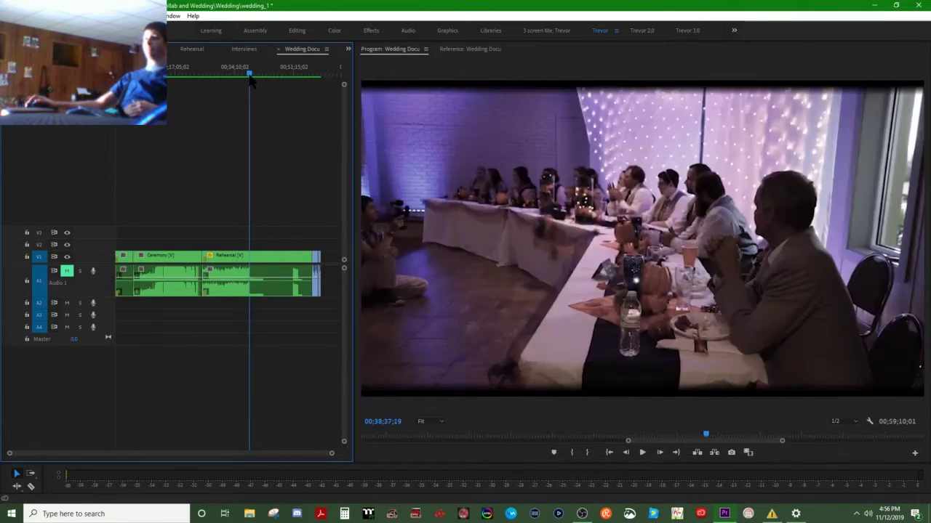
left_click_drag(250, 80, 254, 80)
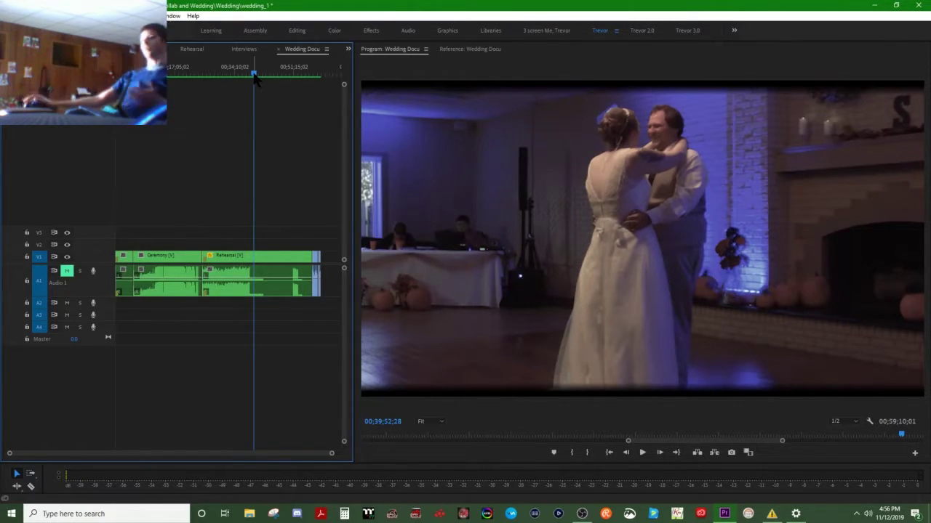
left_click_drag(253, 73, 302, 51)
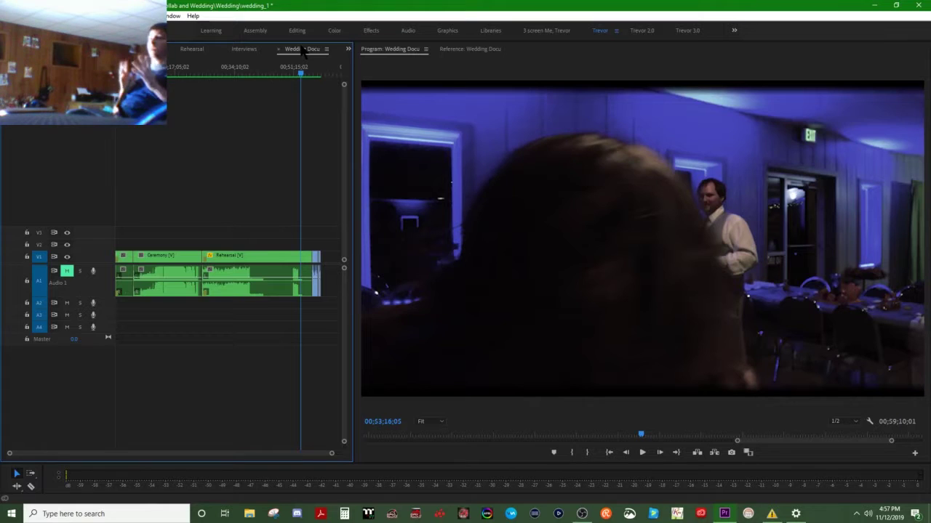
key("Left")
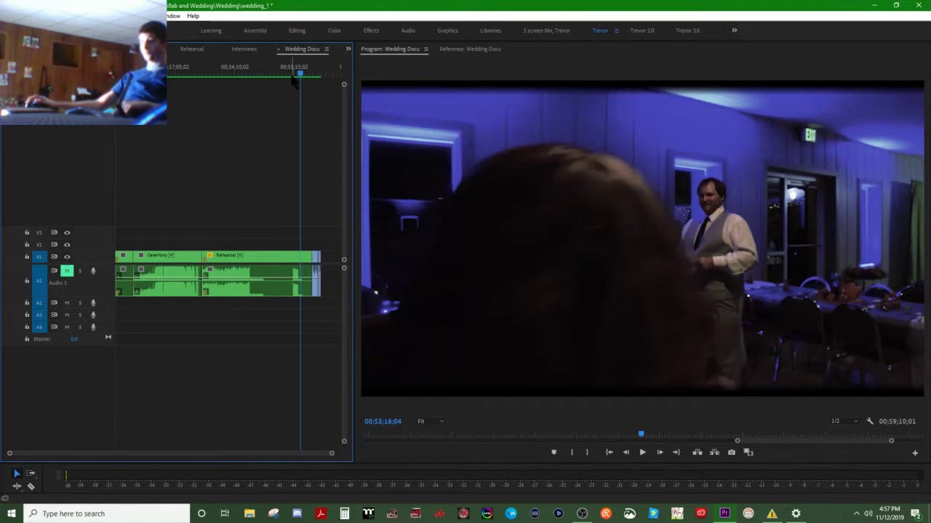
key("j")
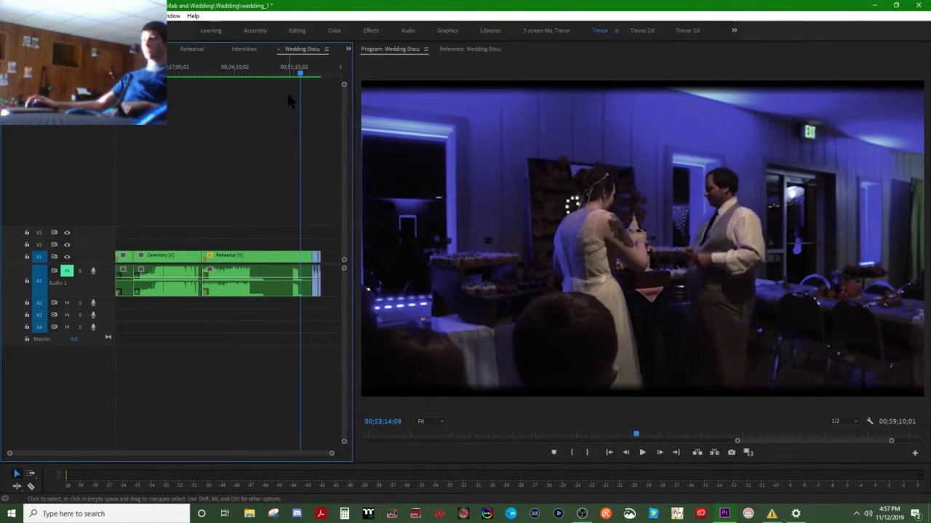
left_click(298, 74)
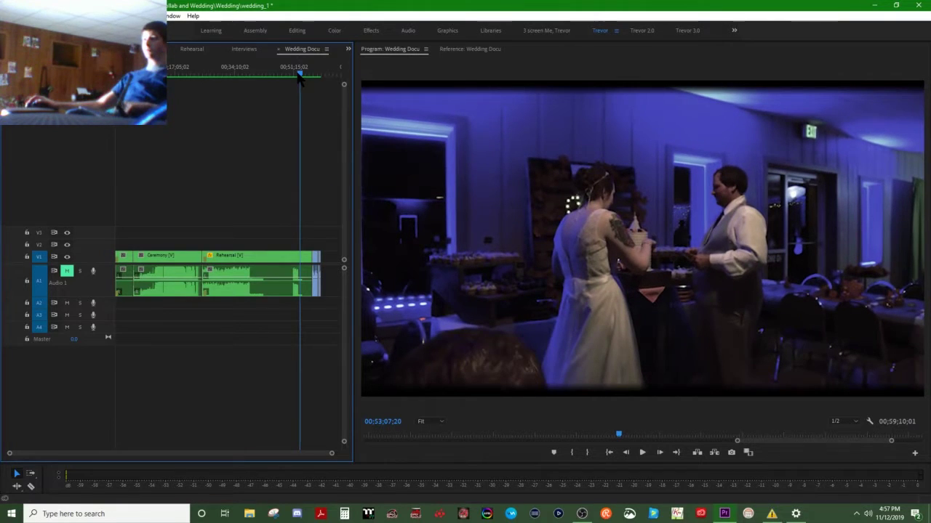
left_click(297, 73)
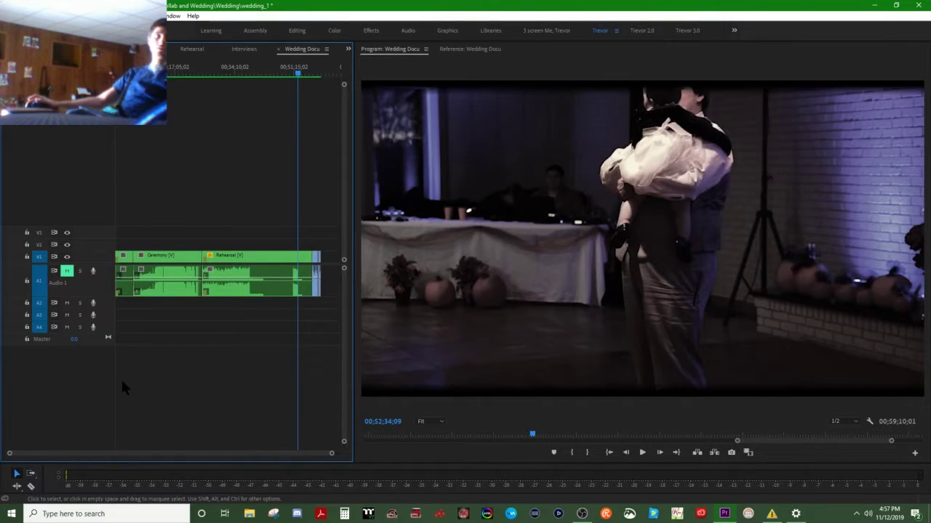
Step: Unmute Audio 1 and play through to the cake cutting at 00;53;30;12
left_click(68, 272)
key("space")
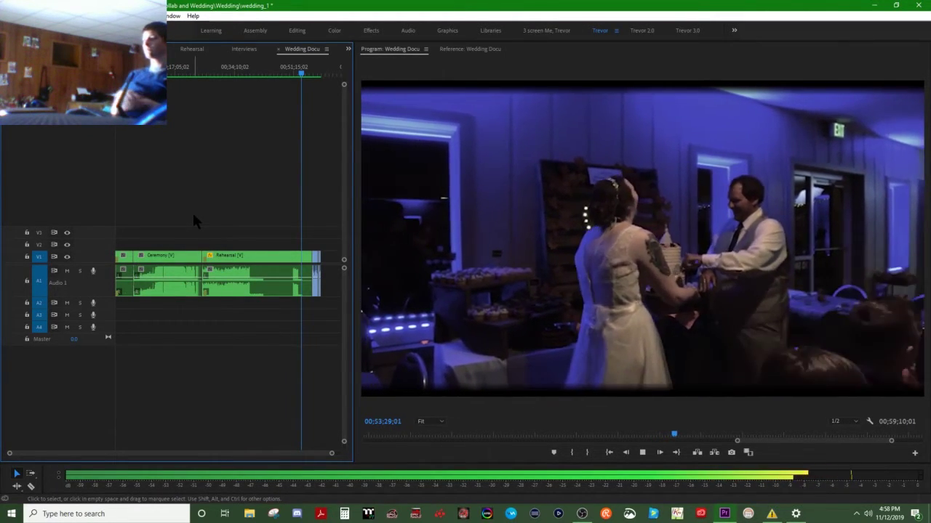
key("space")
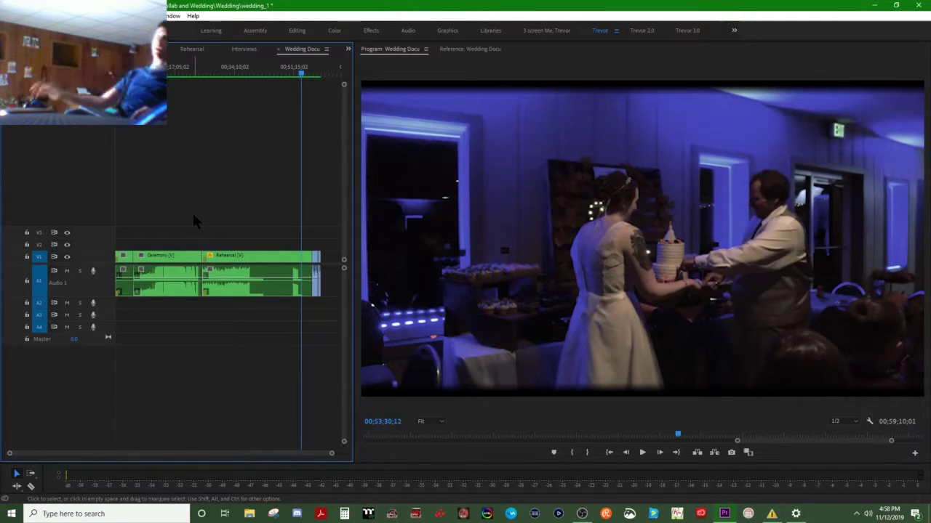
Step: Toggle Audio 1 solo on and off, mute Audio 1, and resume playback into the reception dancing
left_click(79, 271)
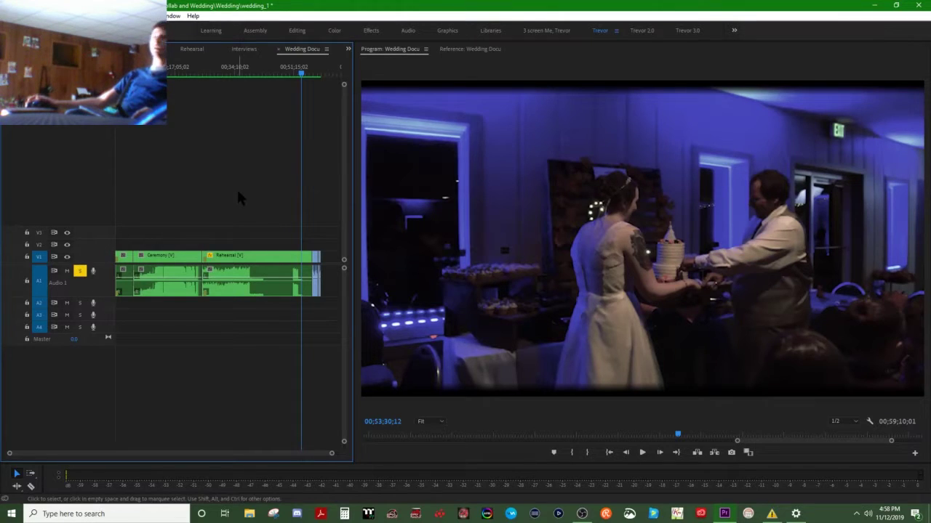
left_click(80, 271)
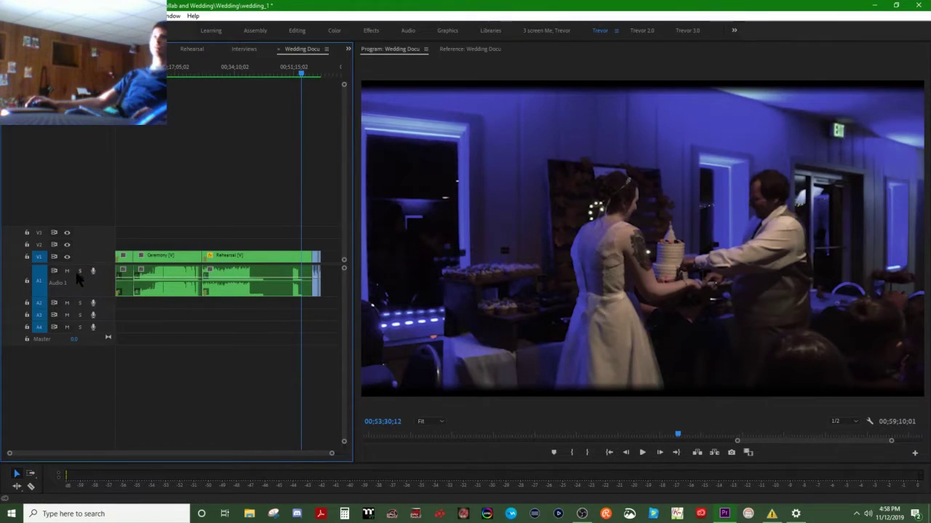
left_click(66, 272)
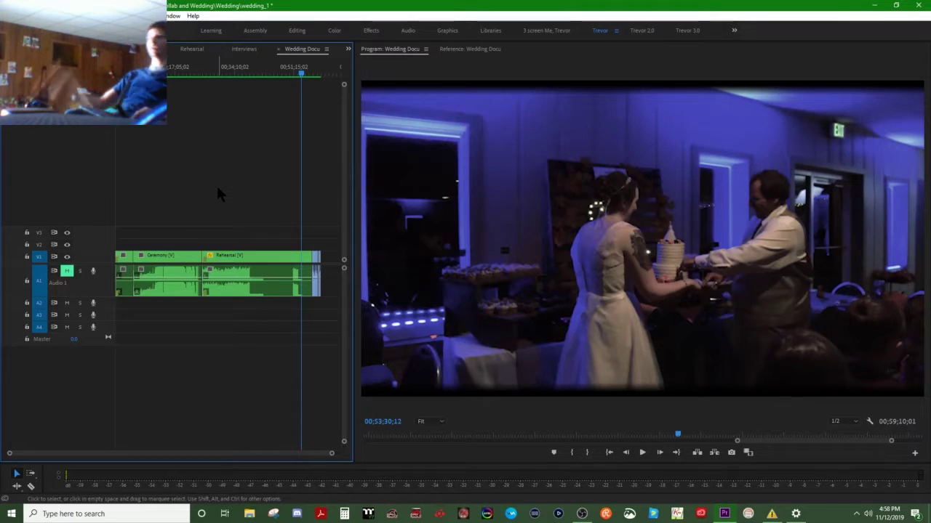
key("space")
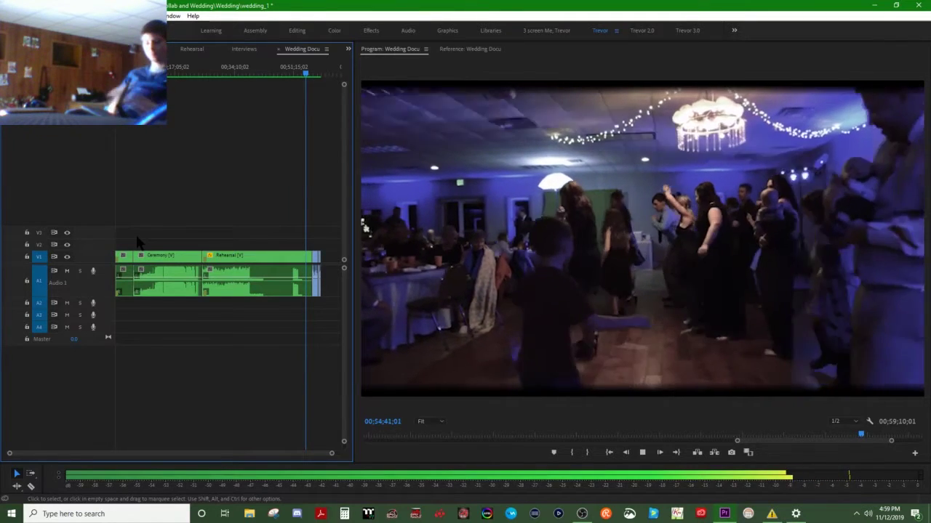
Step: Switch to Track Select Forward and zoom the timeline in on roughly 00;53 to 00;59
key("a")
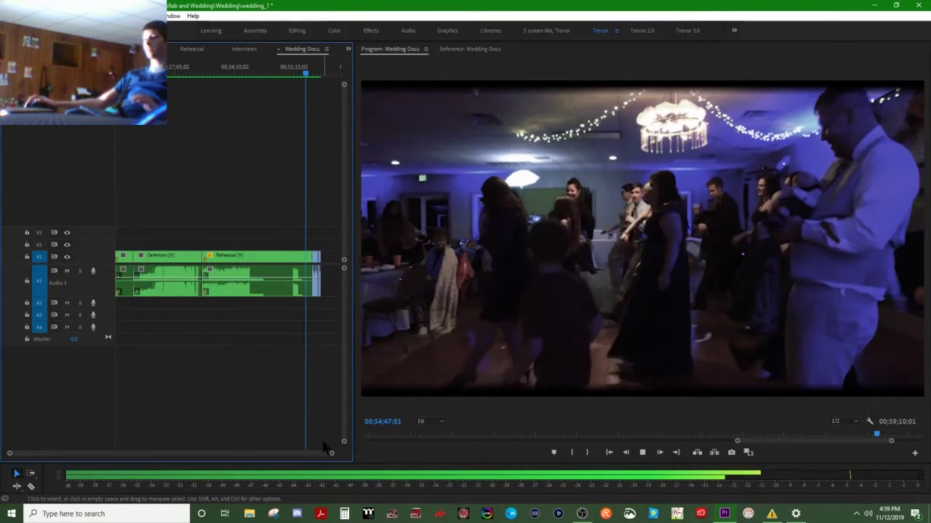
left_click_drag(331, 453, 284, 459)
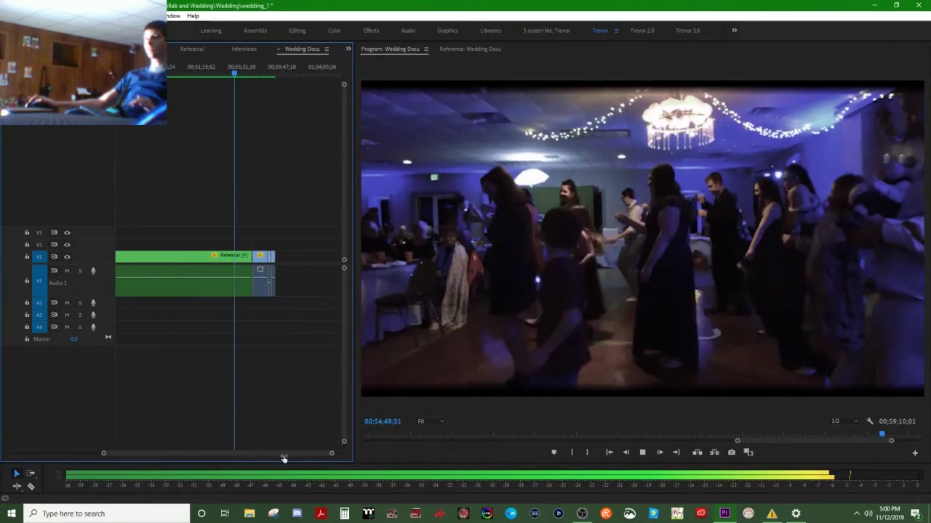
scroll(284, 458, "up", 5)
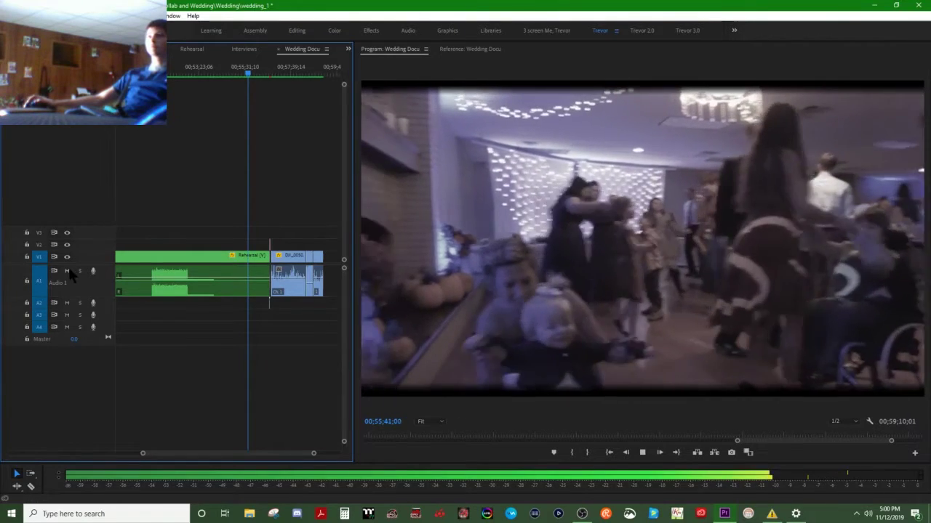
Step: Mute Audio 1 again while playback runs on to about 00;58;04;24
left_click(66, 270)
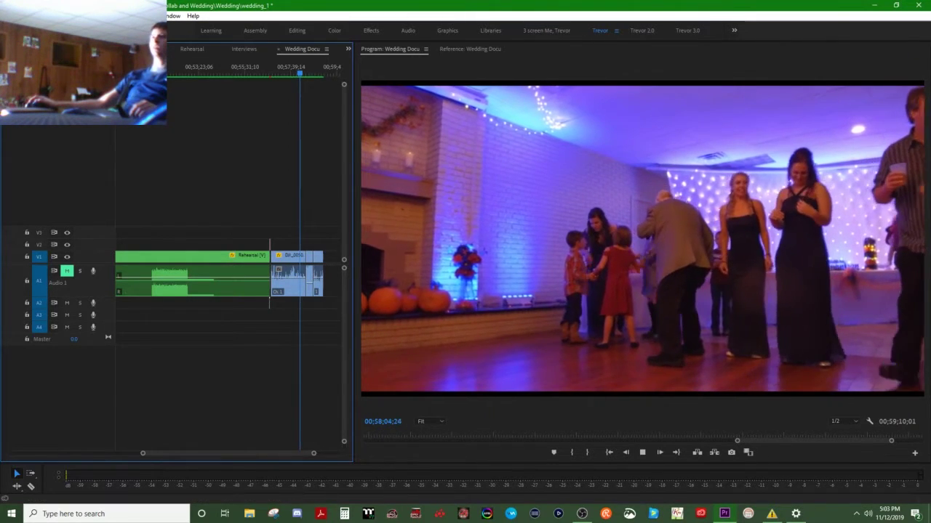
Step: Open the Ceremony sequence and park the playhead on the vows at 00;12;48;06
left_click(149, 49)
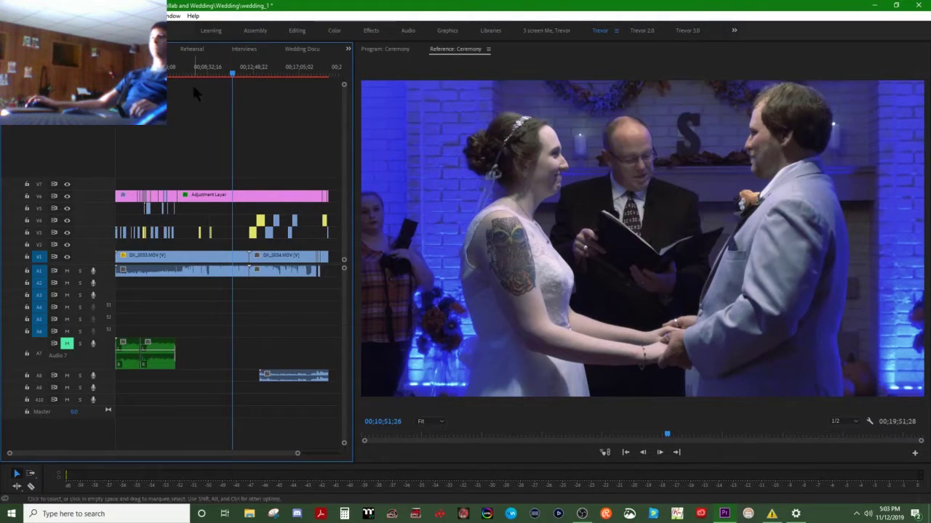
left_click(203, 73)
left_click_drag(206, 77, 205, 80)
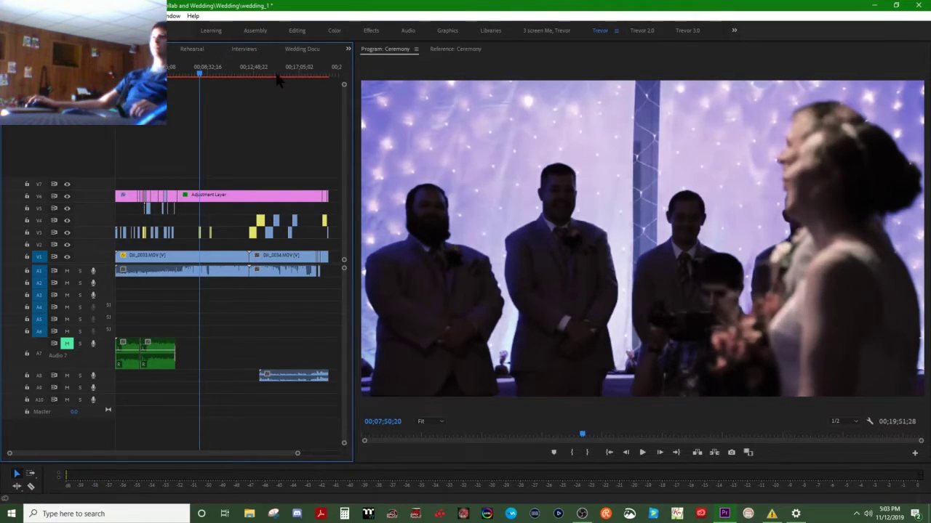
left_click(256, 76)
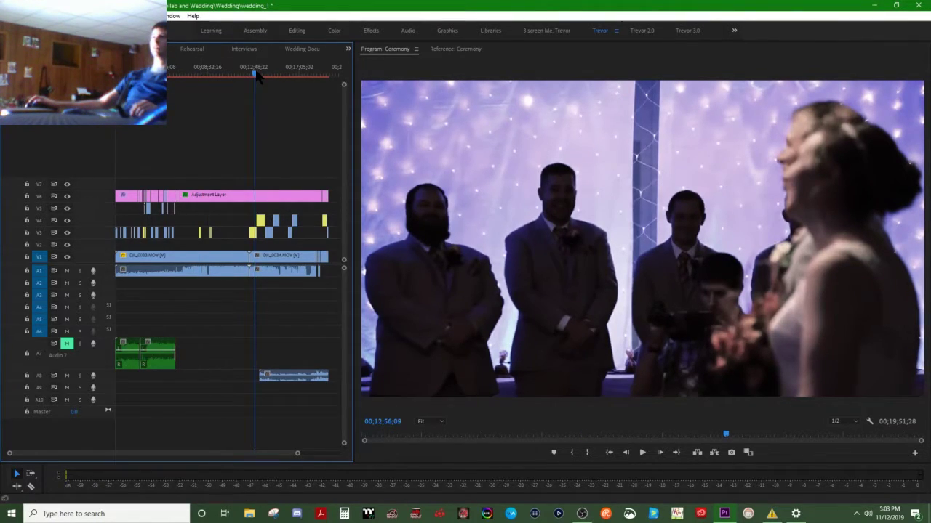
left_click(253, 75)
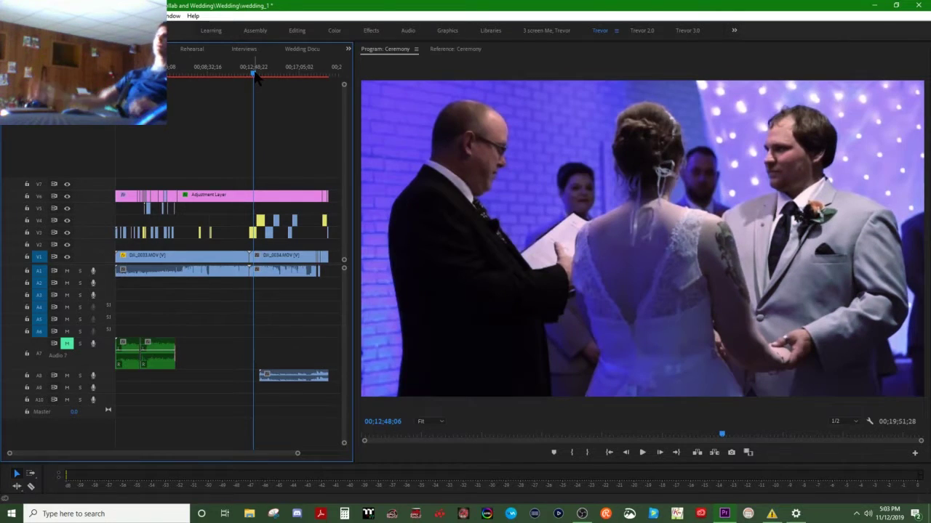